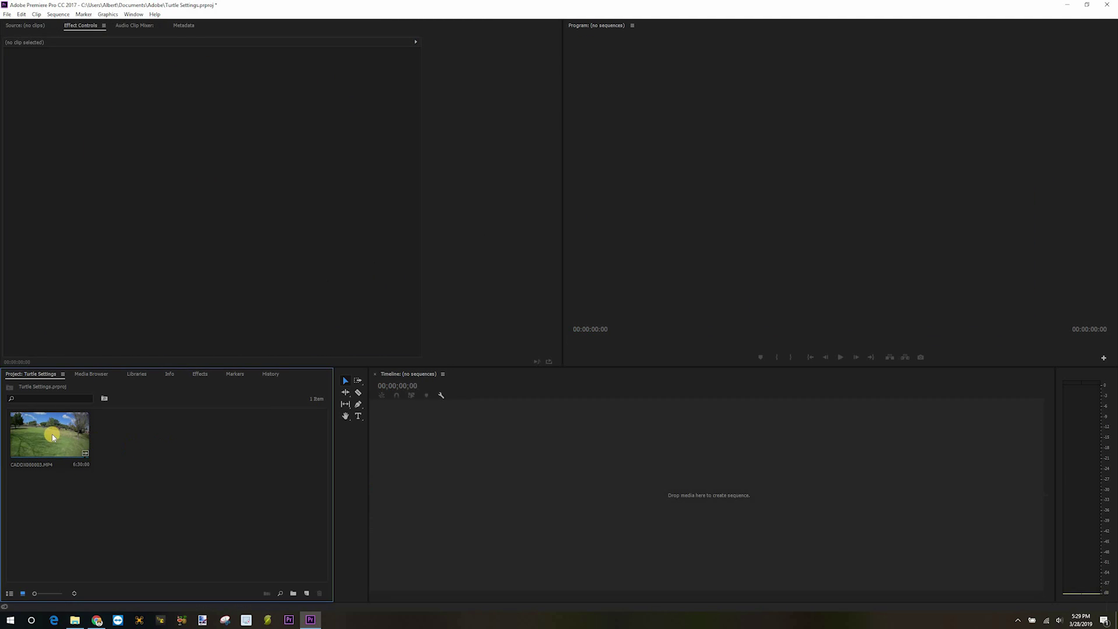
Create a sequence from the imported flight clip, trim its start at about 30 seconds and cut its end to leave about 2:48
{"action": "left_click_drag", "start_coordinate": [49, 436], "coordinate": [484, 506]}
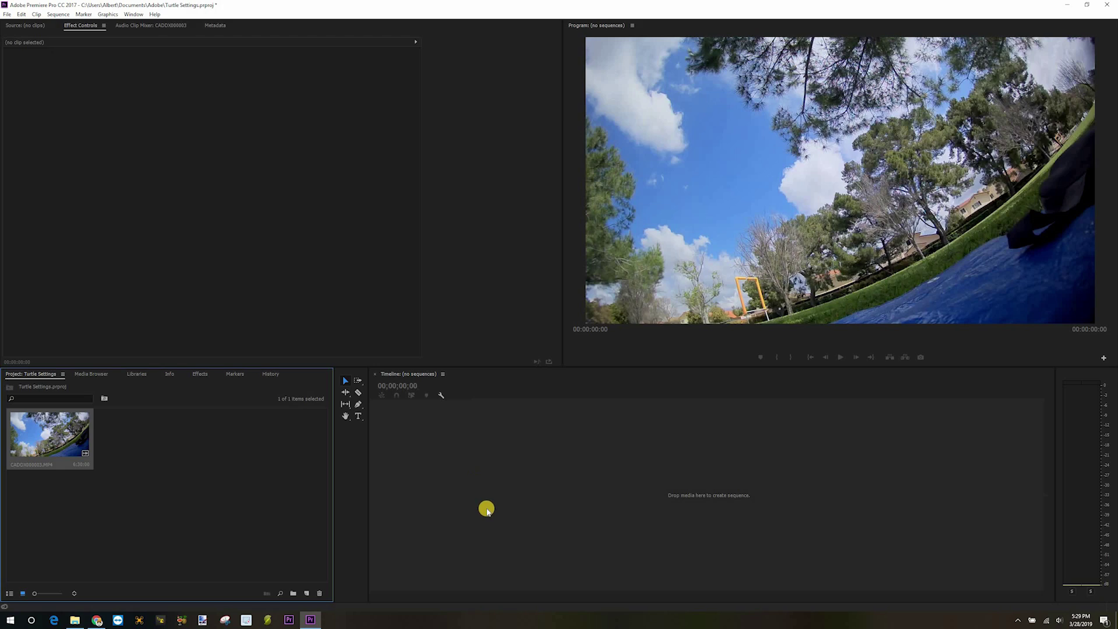
{"action": "left_click", "coordinate": [494, 392]}
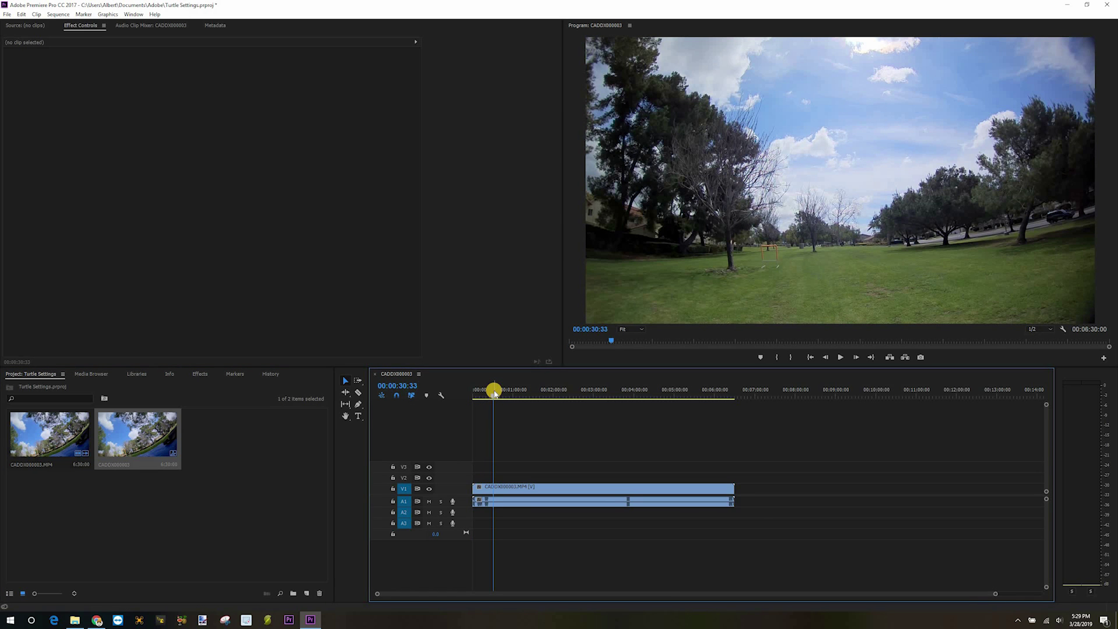
{"action": "key", "text": "q"}
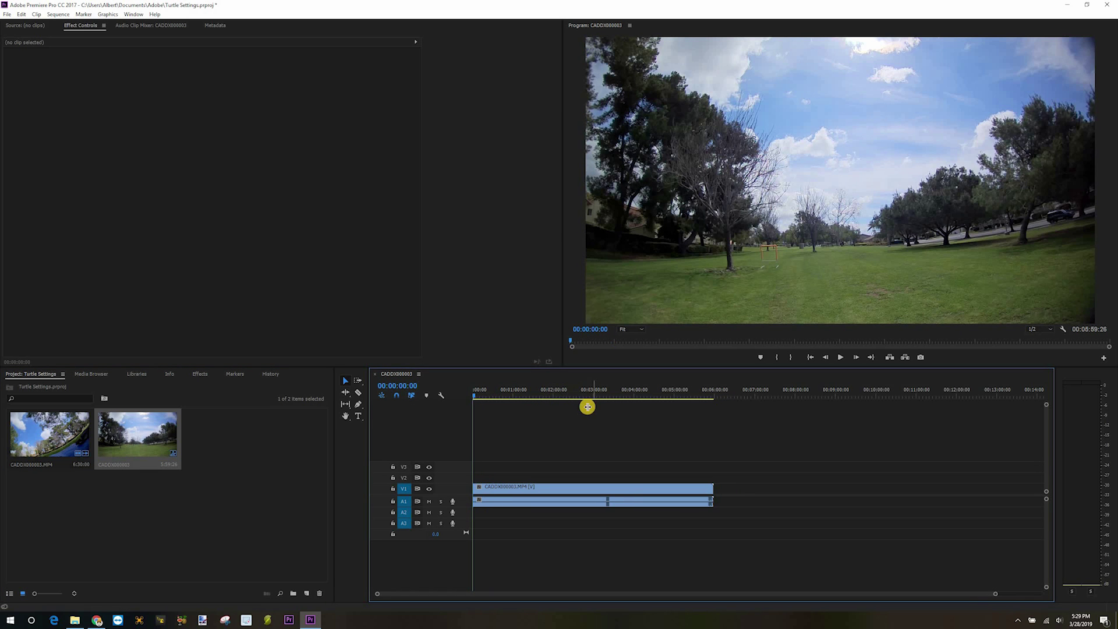
{"action": "left_click", "coordinate": [587, 407]}
{"action": "key", "text": "w"}
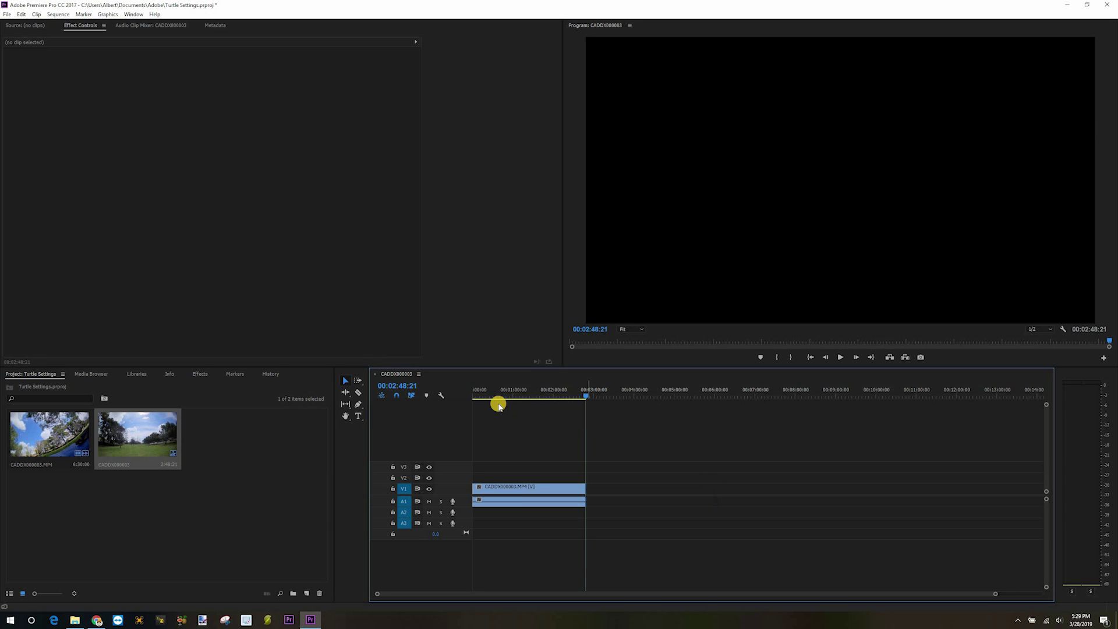
Unlink the clip's audio from its video and delete the audio from track A1
{"action": "left_click", "coordinate": [485, 394]}
{"action": "left_click", "coordinate": [496, 396]}
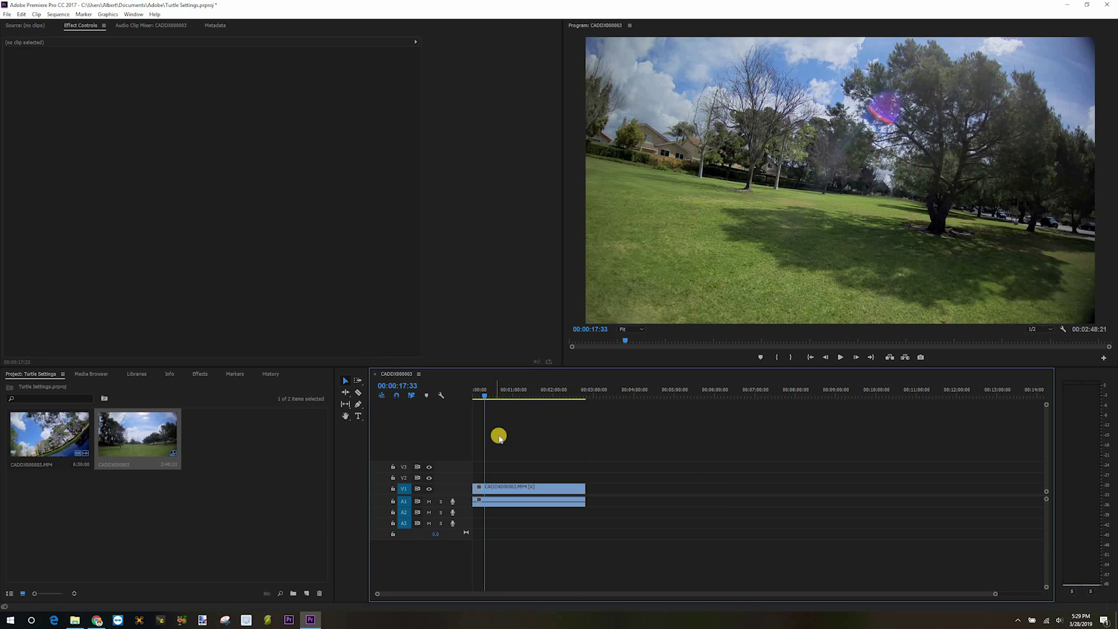
{"action": "left_click", "coordinate": [510, 486]}
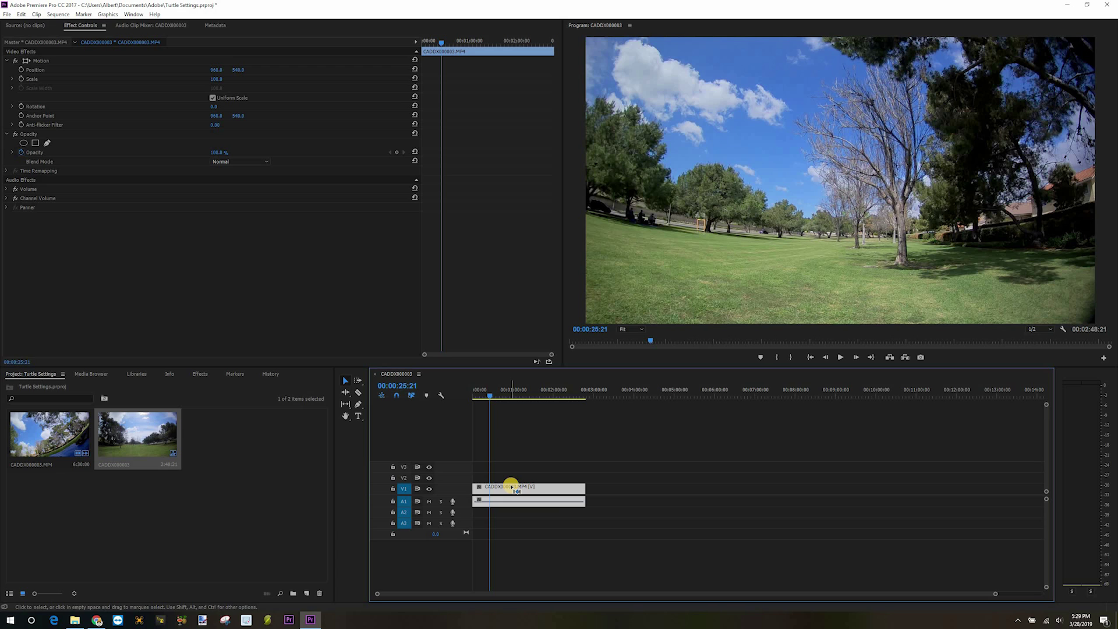
{"action": "key", "text": "ctrl+l"}
{"action": "left_click", "coordinate": [508, 500]}
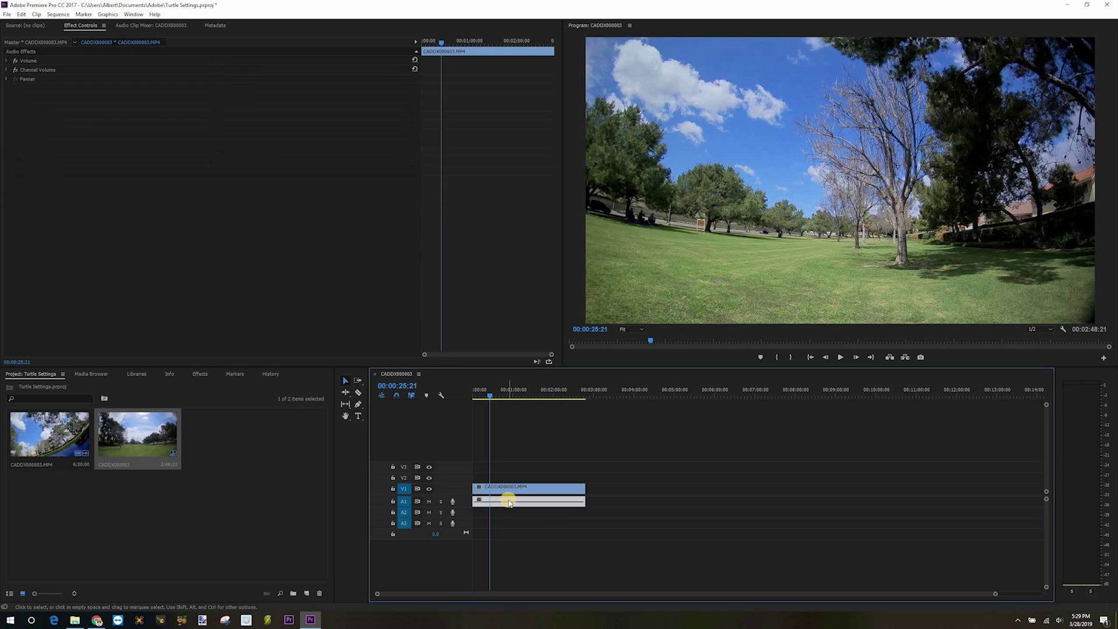
{"action": "key", "text": "Delete"}
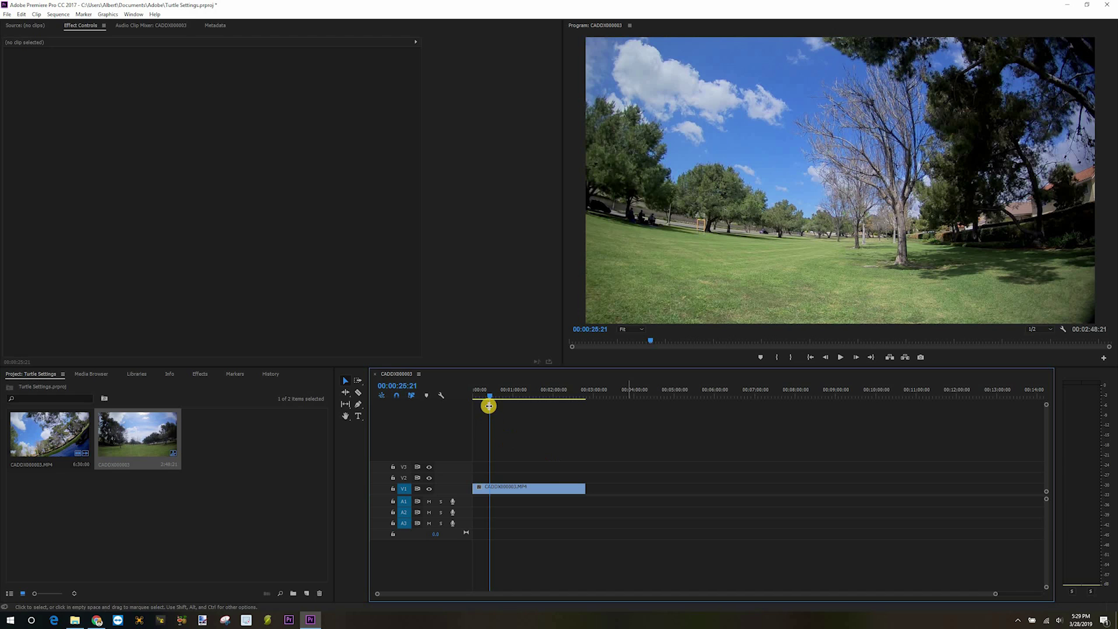
Play the trimmed clip and stop at about 35 seconds, on the frame showing the path and bench
{"action": "left_click_drag", "start_coordinate": [493, 397], "coordinate": [494, 394]}
{"action": "key", "text": "space"}
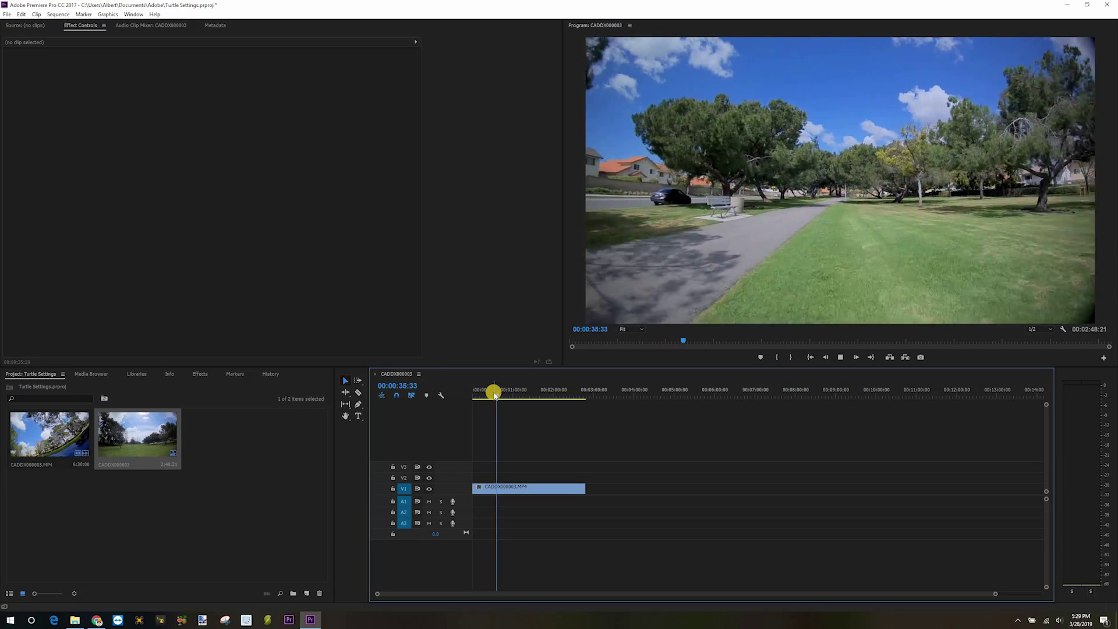
{"action": "key", "text": "space"}
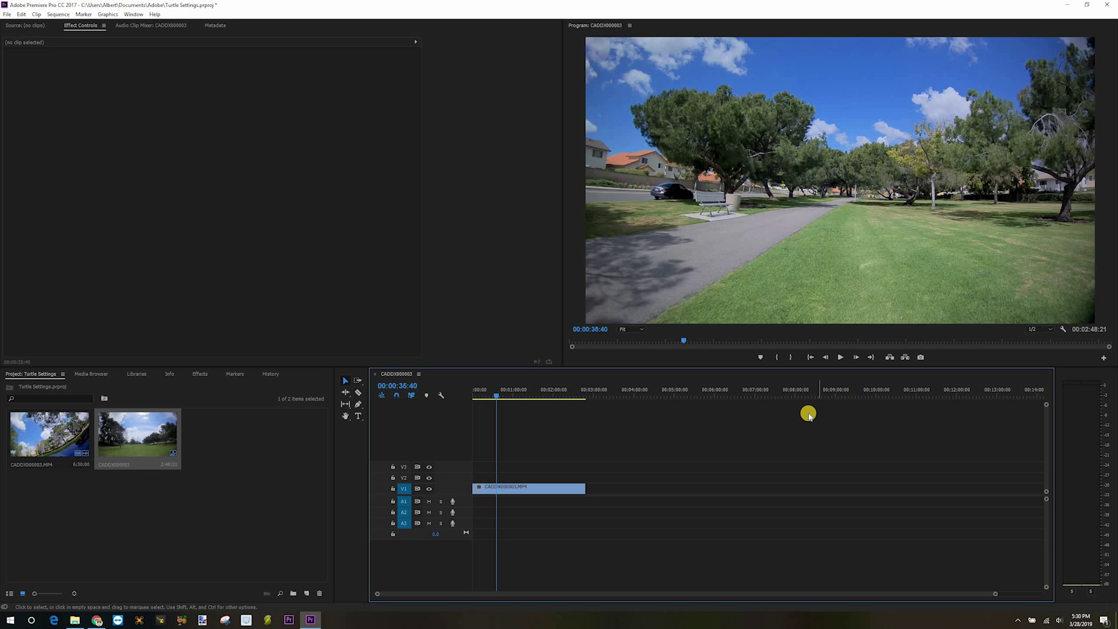
Create a 1920 x 1080, 60 fps adjustment layer and place it on V2, spanning the whole clip
{"action": "right_click", "coordinate": [254, 484]}
{"action": "mouse_move", "coordinate": [276, 473]}
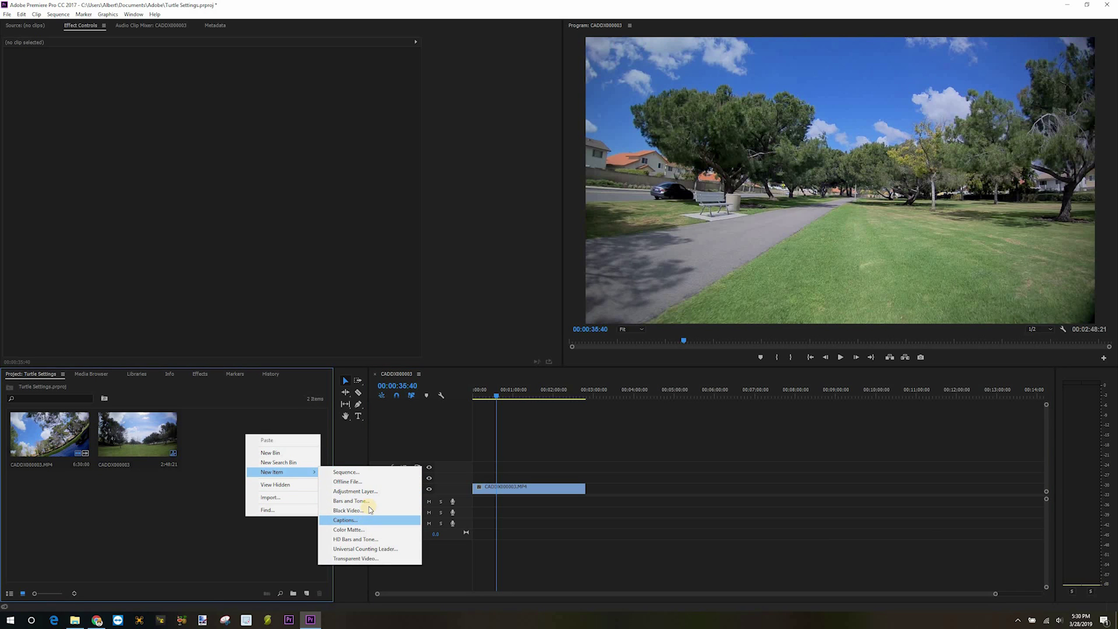
{"action": "left_click", "coordinate": [360, 490]}
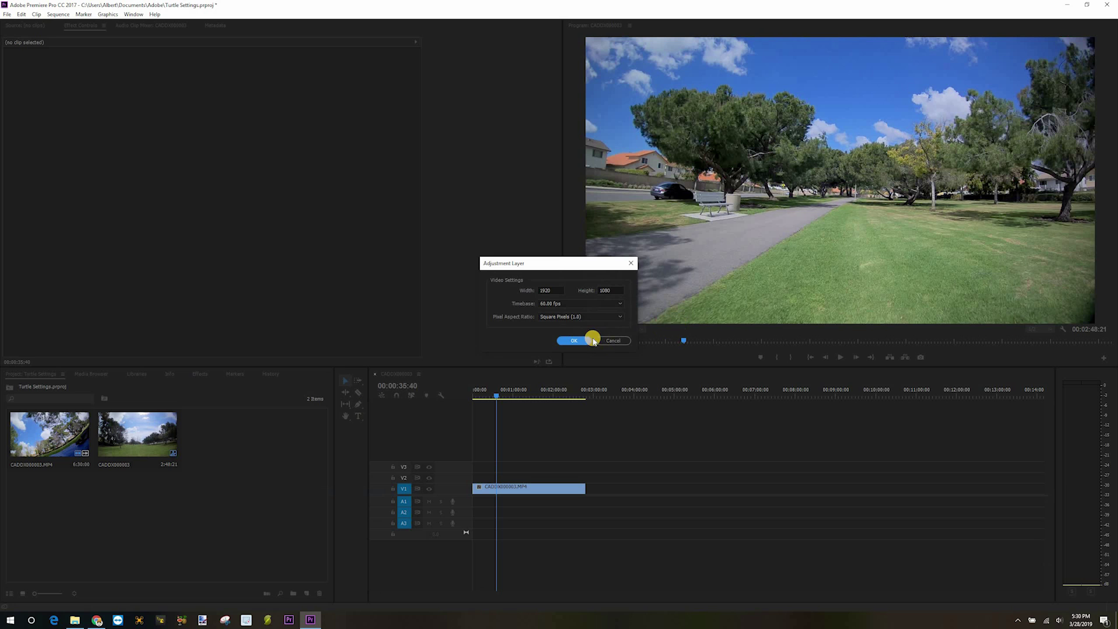
{"action": "left_click", "coordinate": [571, 340]}
{"action": "left_click_drag", "start_coordinate": [218, 433], "coordinate": [472, 477]}
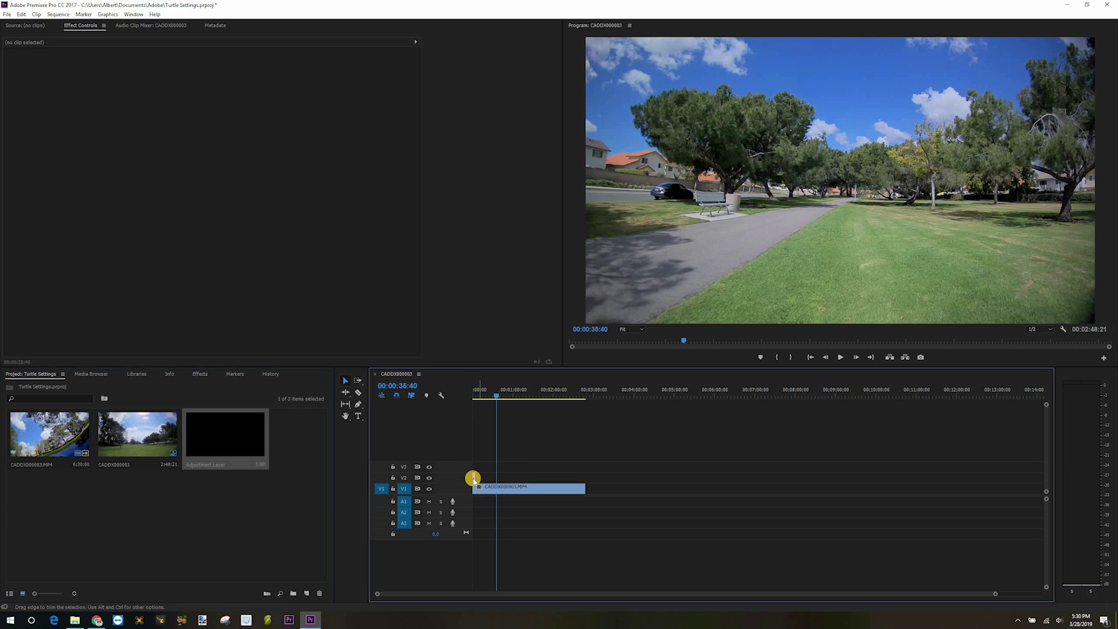
{"action": "left_click", "coordinate": [475, 478]}
{"action": "left_click_drag", "start_coordinate": [474, 477], "coordinate": [585, 502]}
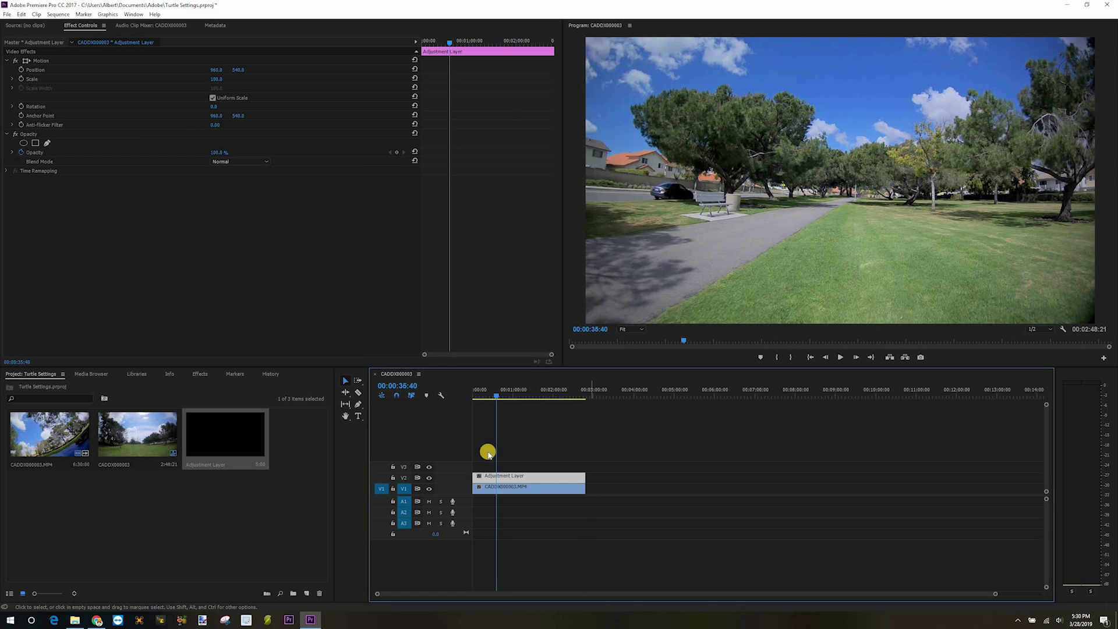
Search the effects for "lens" and apply the GoPro Hero 4 Session "1080 - Medium" lens distortion preset to the adjustment layer
{"action": "left_click", "coordinate": [198, 374]}
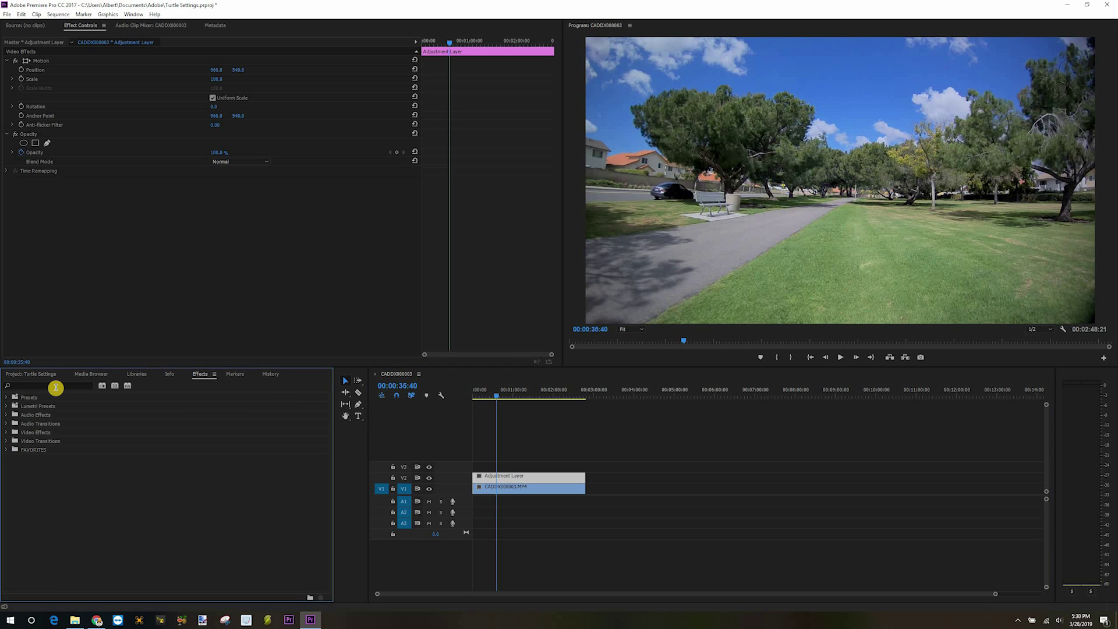
{"action": "left_click", "coordinate": [56, 387]}
{"action": "type", "text": "lens"}
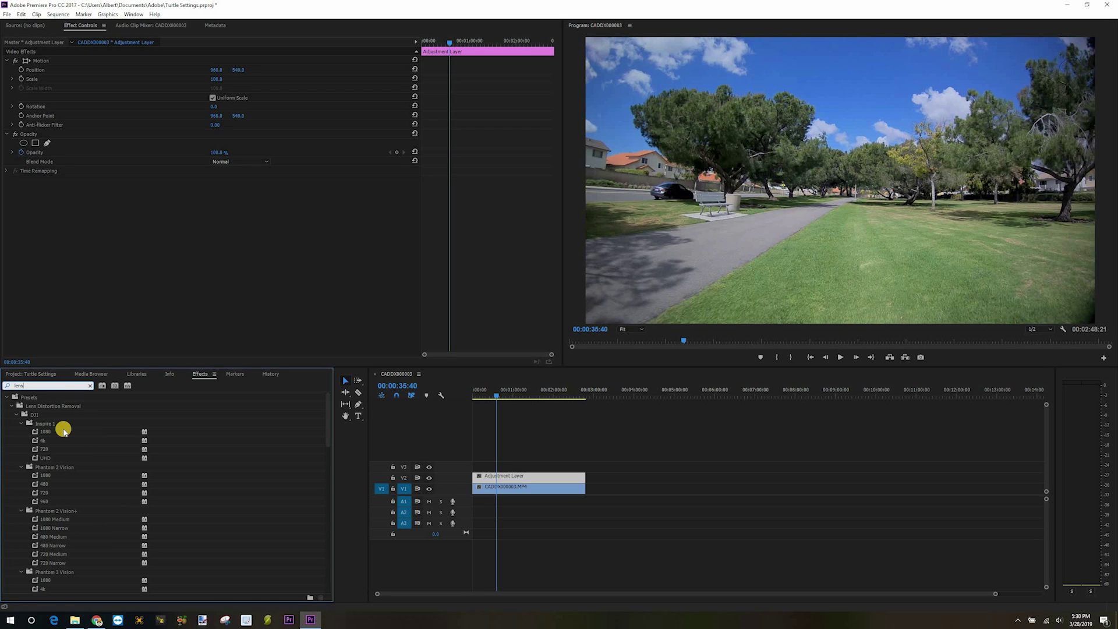
{"action": "scroll", "coordinate": [64, 431], "scroll_direction": "down", "scroll_amount": 3}
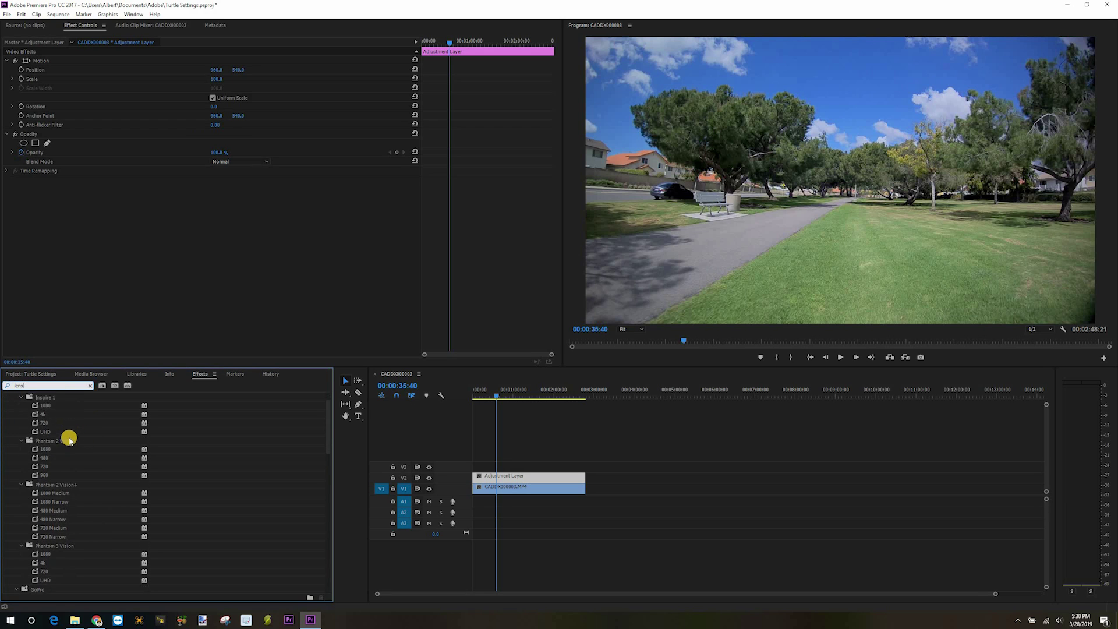
{"action": "scroll", "coordinate": [64, 527], "scroll_direction": "down", "scroll_amount": 2}
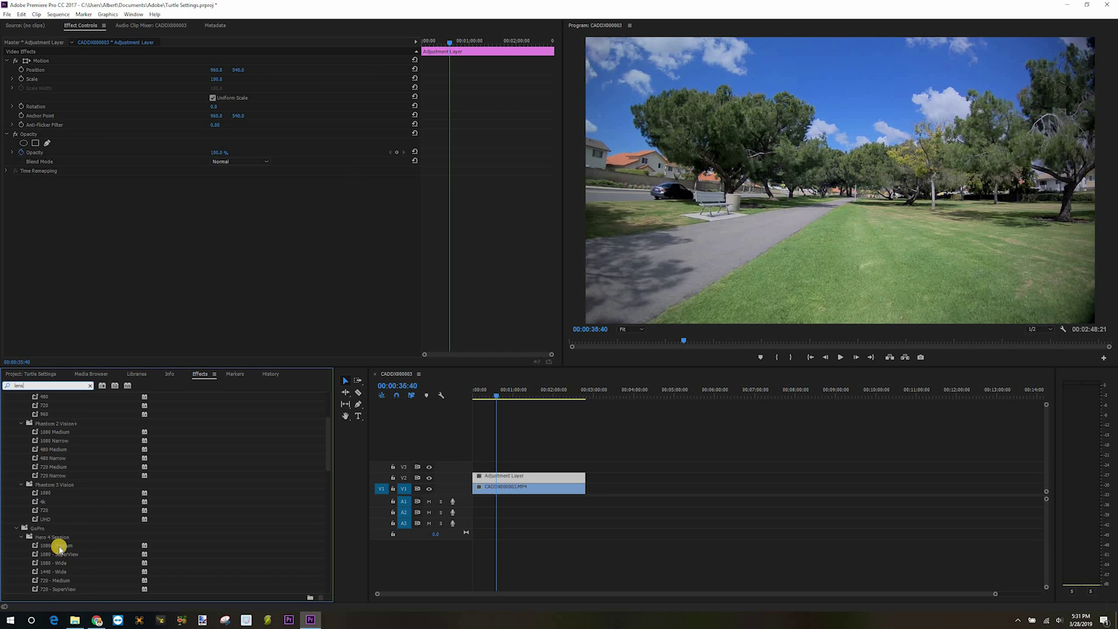
{"action": "left_click_drag", "start_coordinate": [164, 544], "coordinate": [495, 474]}
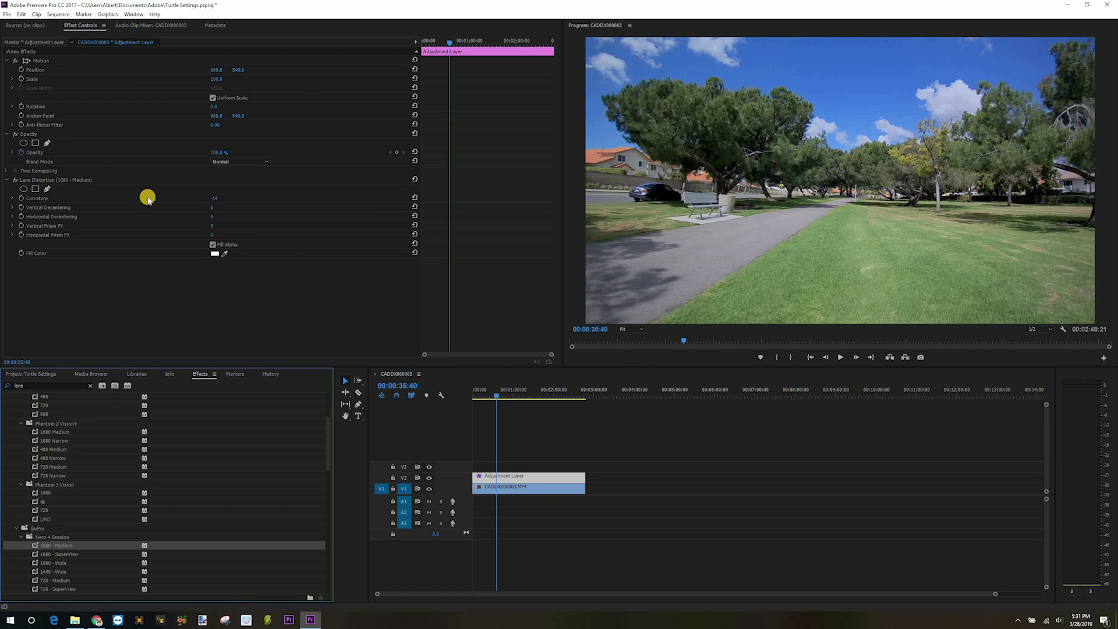
Compare the image with the lens distortion effect off and on, and set its Curvature to -15
{"action": "left_click", "coordinate": [16, 181]}
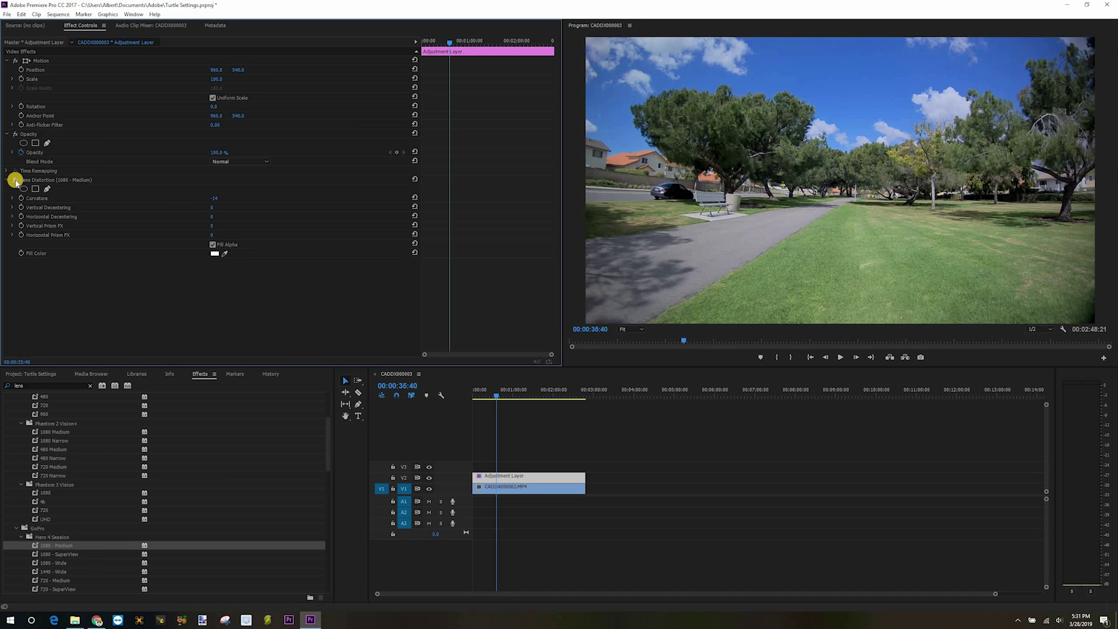
{"action": "left_click", "coordinate": [16, 182]}
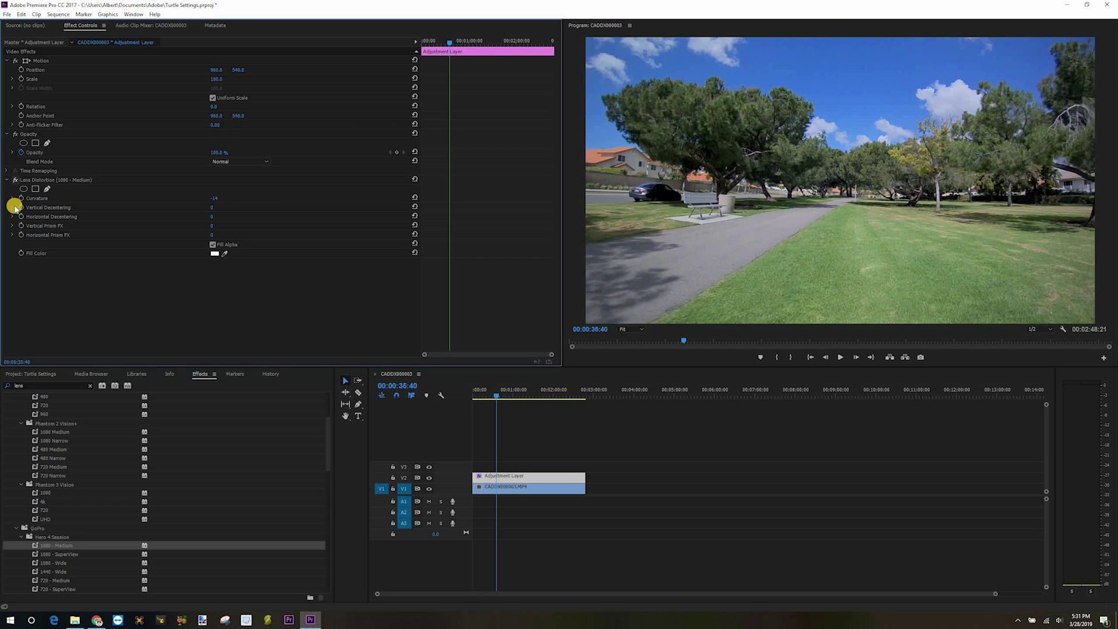
{"action": "left_click", "coordinate": [222, 199]}
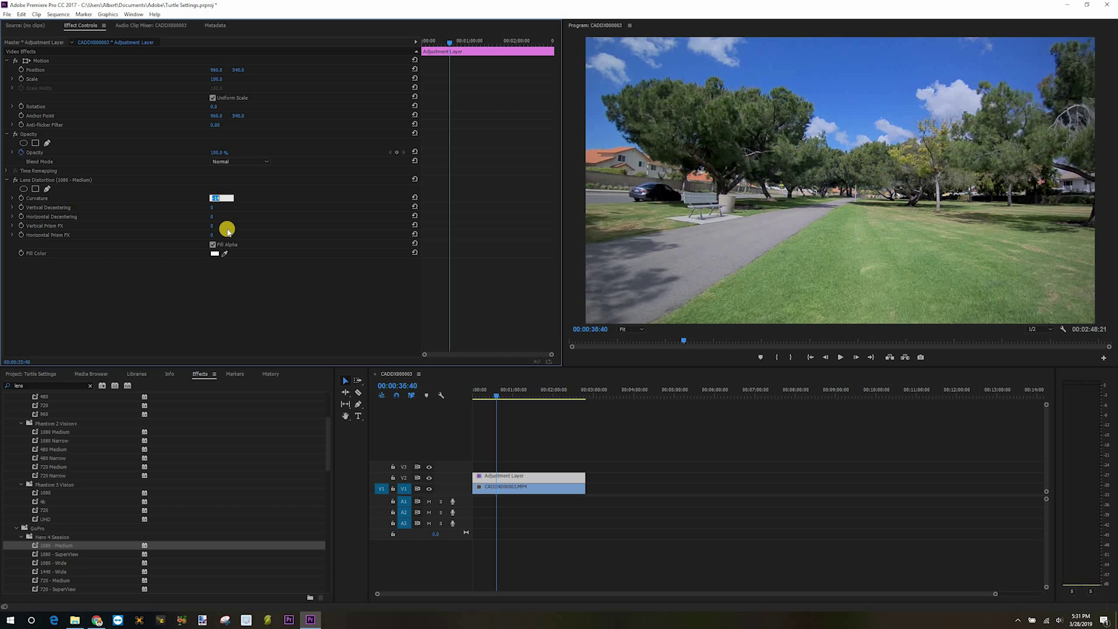
{"action": "type", "text": "-"}
{"action": "key", "text": "Return"}
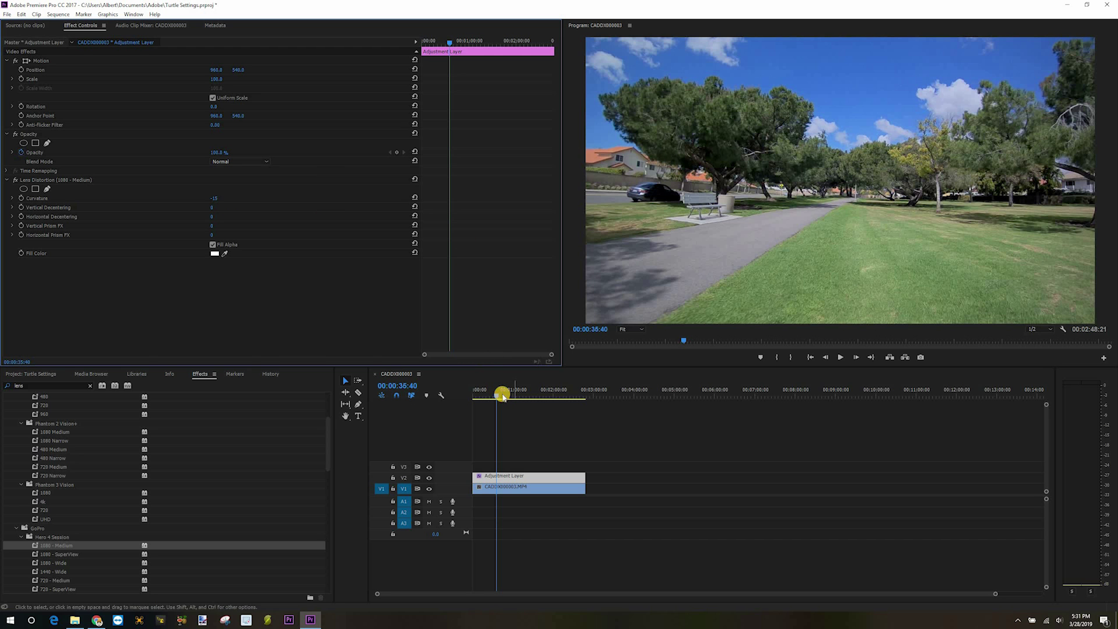
Park the playhead at about 35 seconds, select the adjustment layer on V2 and switch to the Color workspace
{"action": "left_click_drag", "start_coordinate": [503, 397], "coordinate": [498, 397]}
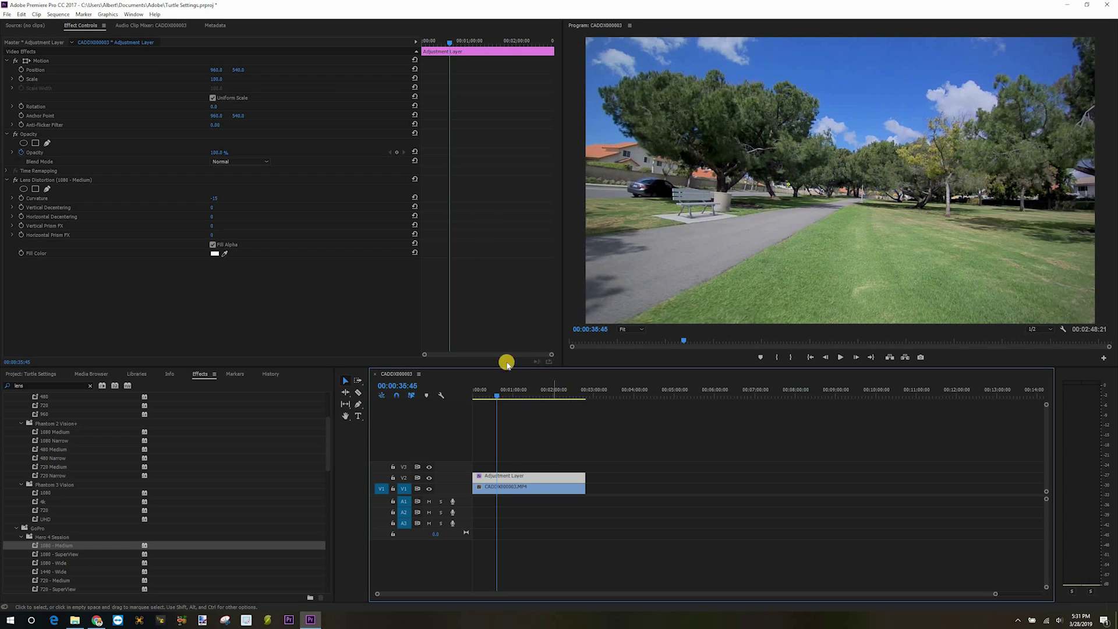
{"action": "left_click", "coordinate": [540, 408]}
{"action": "left_click", "coordinate": [551, 477]}
{"action": "key", "text": "alt+shift+3"}
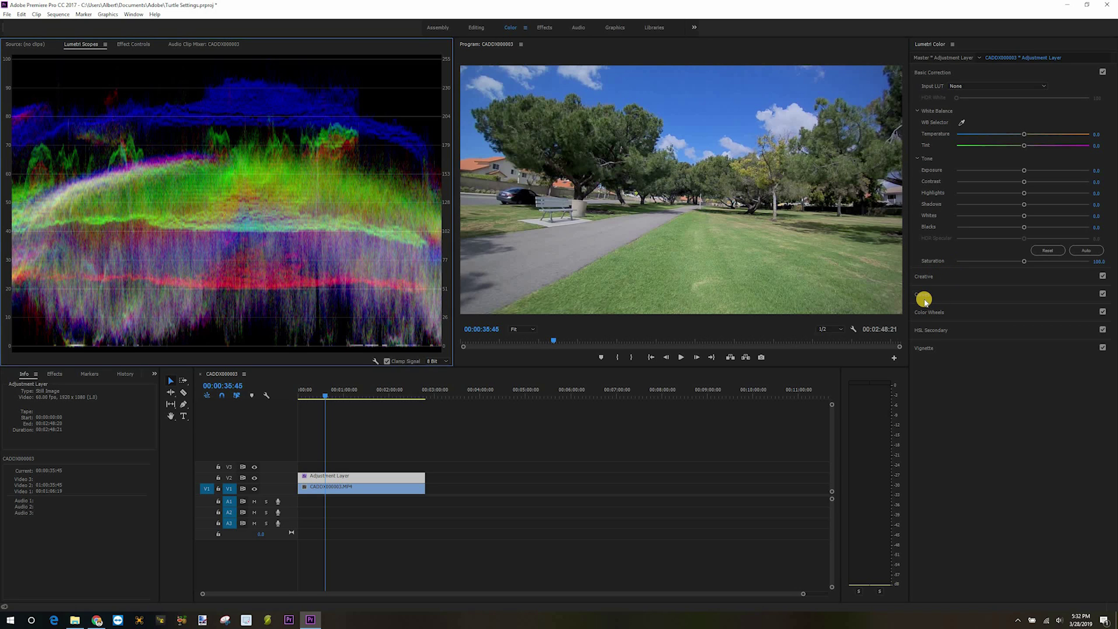
Shape the white RGB curve into an S by raising a point in the highlights and lowering one in the shadows
{"action": "left_click", "coordinate": [1098, 300]}
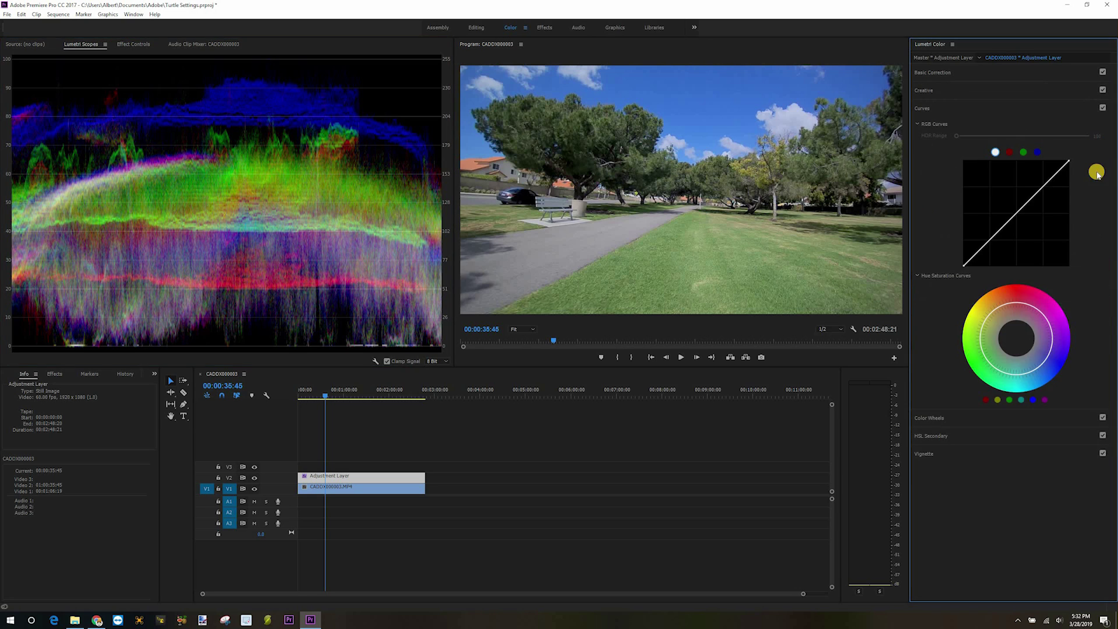
{"action": "left_click_drag", "start_coordinate": [1037, 194], "coordinate": [1037, 188]}
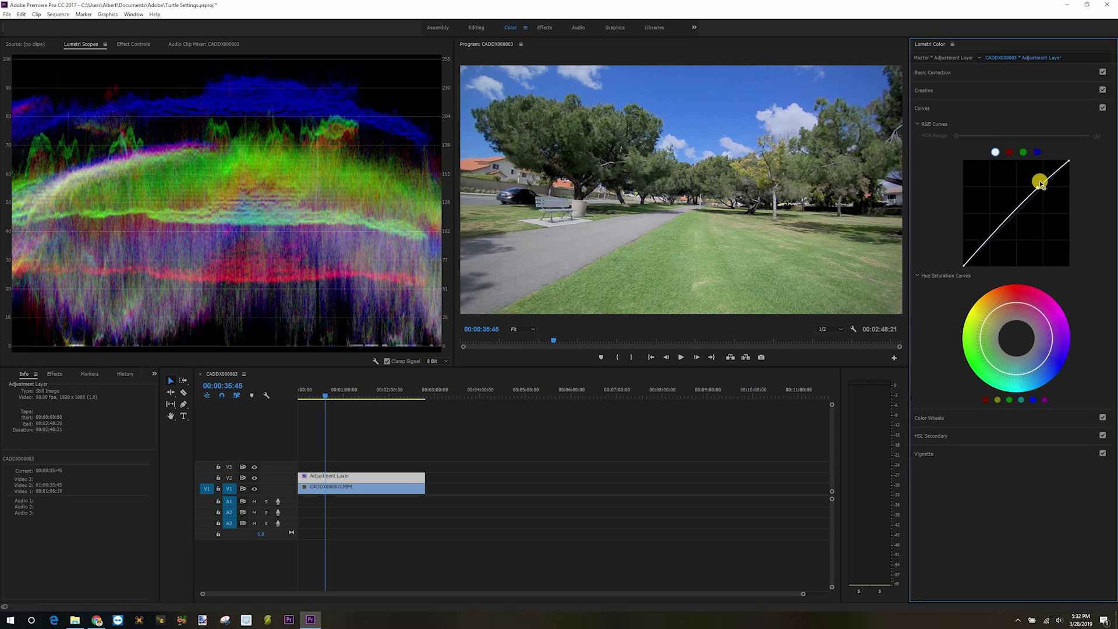
{"action": "left_click", "coordinate": [987, 238]}
{"action": "left_click_drag", "start_coordinate": [987, 239], "coordinate": [987, 248]}
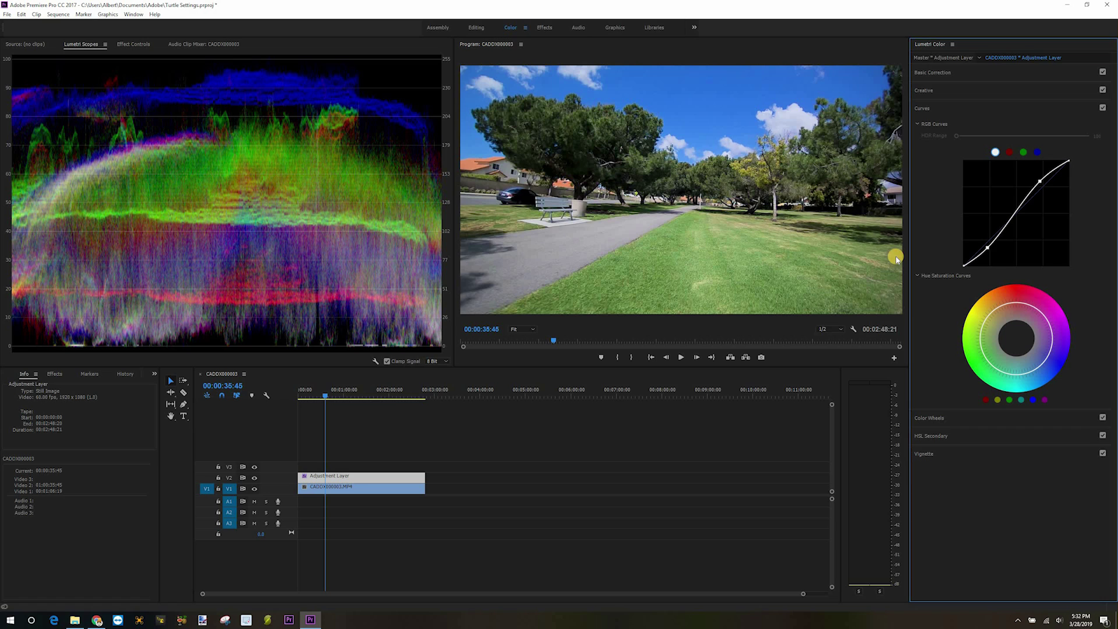
In Basic Correction, set Saturation to about 137, Contrast to about 5, Highlights to about 25 and Shadows slightly below zero
{"action": "left_click", "coordinate": [934, 72]}
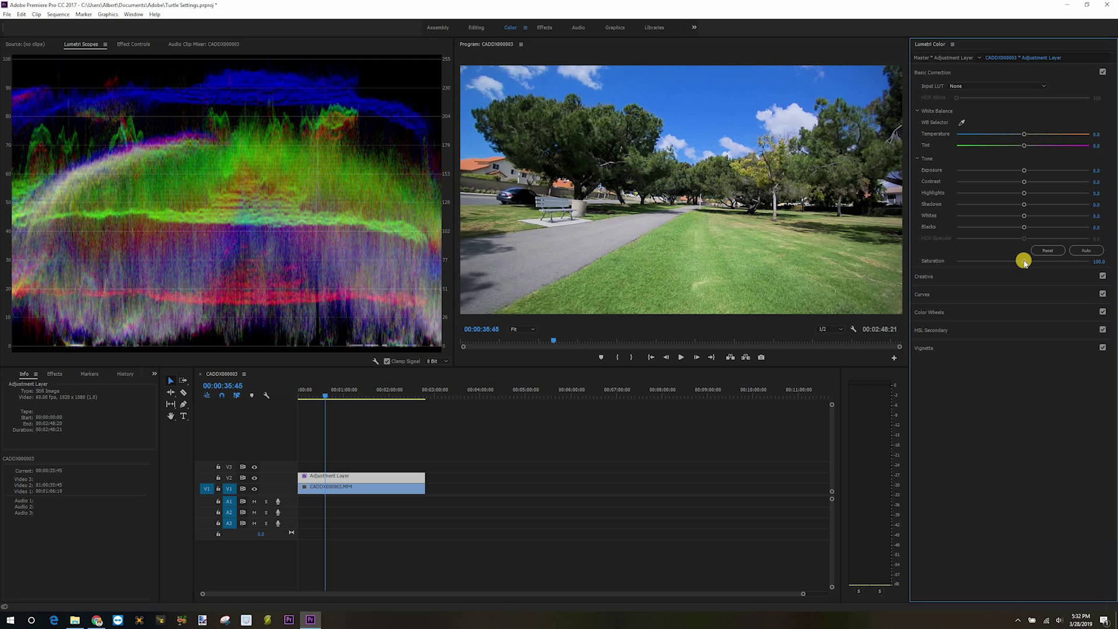
{"action": "left_click_drag", "start_coordinate": [1024, 261], "coordinate": [1047, 261]}
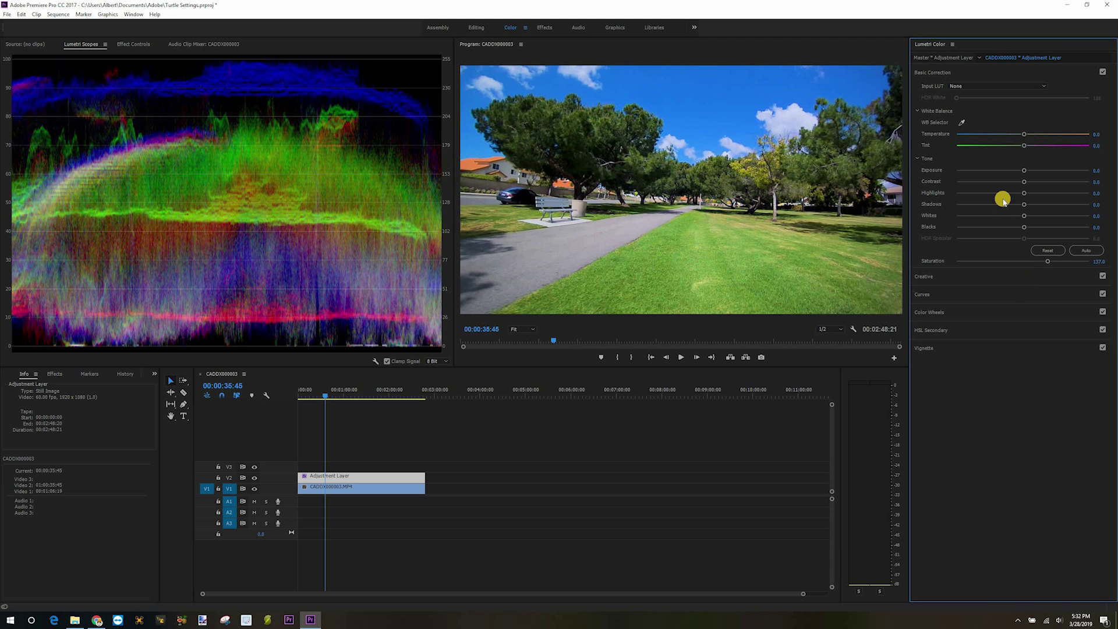
{"action": "left_click_drag", "start_coordinate": [1027, 183], "coordinate": [1028, 183]}
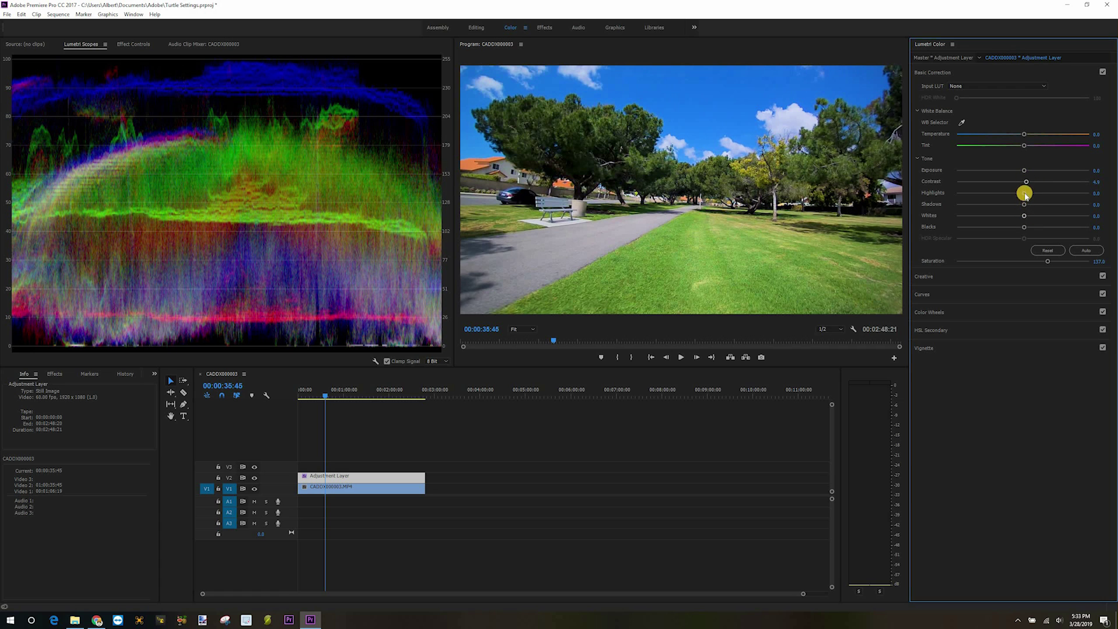
{"action": "mouse_move", "coordinate": [1025, 193]}
{"action": "left_mouse_down"}
{"action": "mouse_move", "coordinate": [1087, 197]}
{"action": "mouse_move", "coordinate": [1047, 194]}
{"action": "left_mouse_up"}
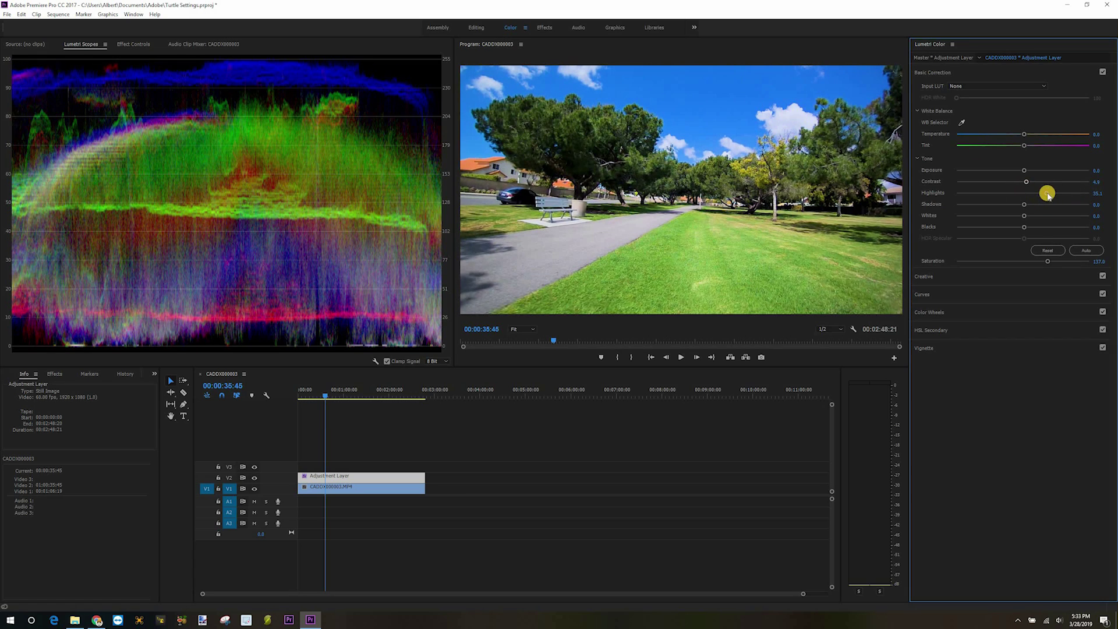
{"action": "left_click_drag", "start_coordinate": [1054, 193], "coordinate": [1020, 204]}
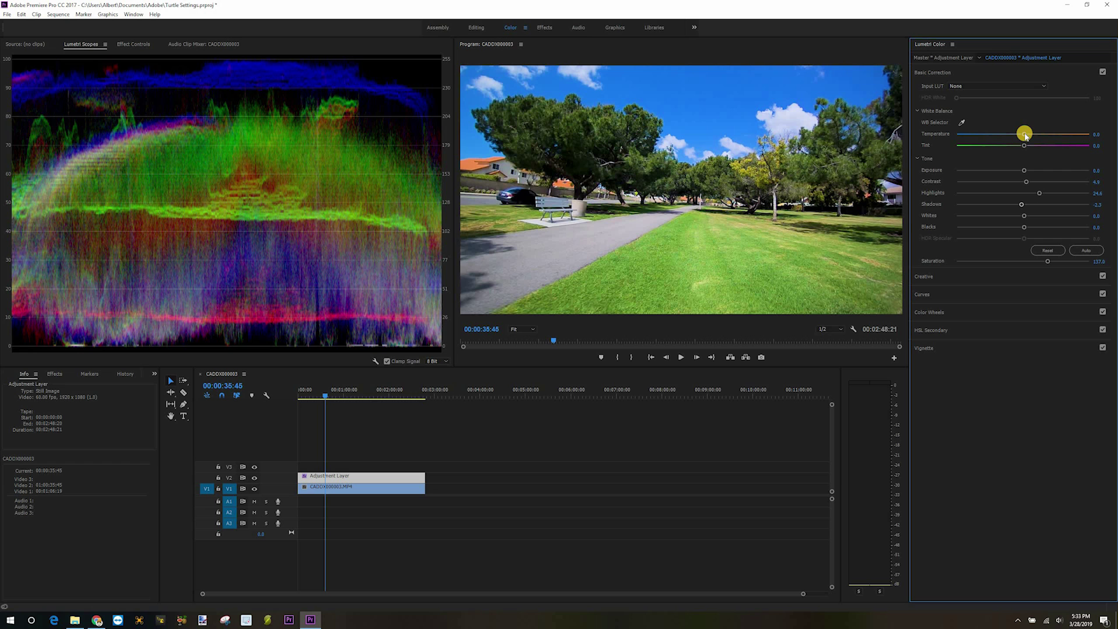
Warm the white balance by setting Temperature to about 14 and Tint to about 5.6
{"action": "left_click_drag", "start_coordinate": [1025, 135], "coordinate": [1031, 135]}
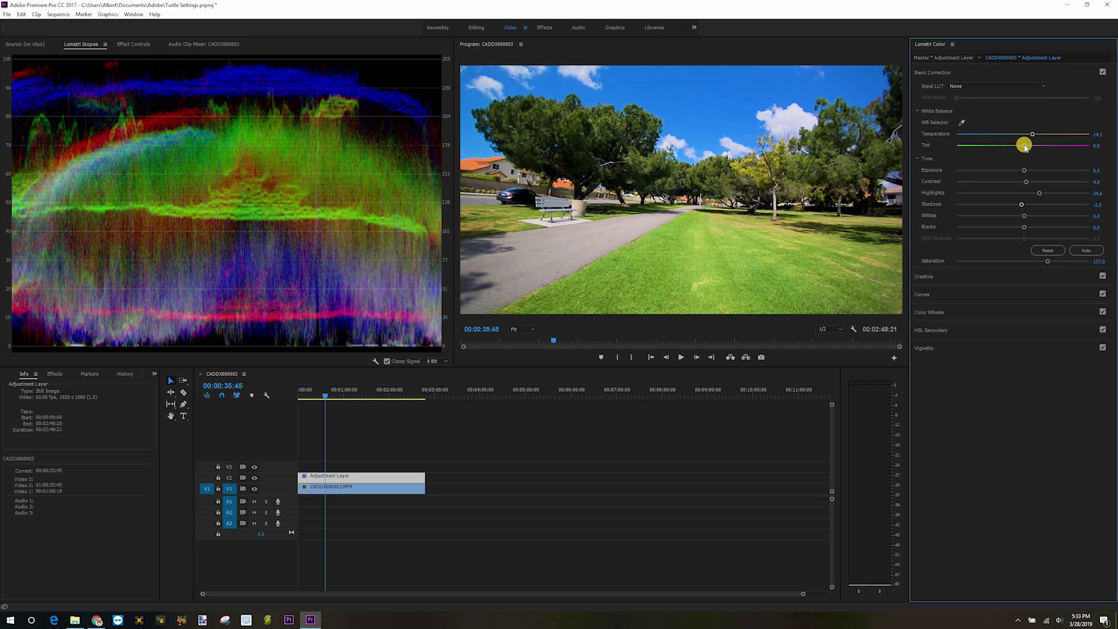
{"action": "left_click_drag", "start_coordinate": [1024, 146], "coordinate": [1027, 146]}
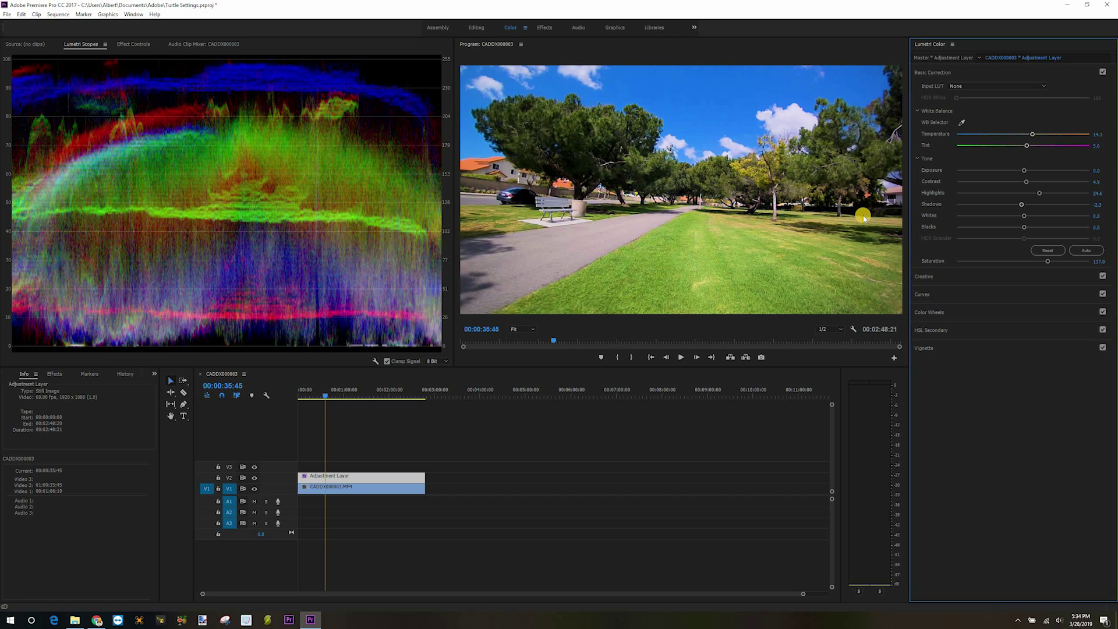
Play the graded footage onward from about 35 seconds, stop at about 55 seconds and deselect the adjustment layer
{"action": "left_click_drag", "start_coordinate": [325, 397], "coordinate": [327, 399]}
{"action": "key", "text": "space"}
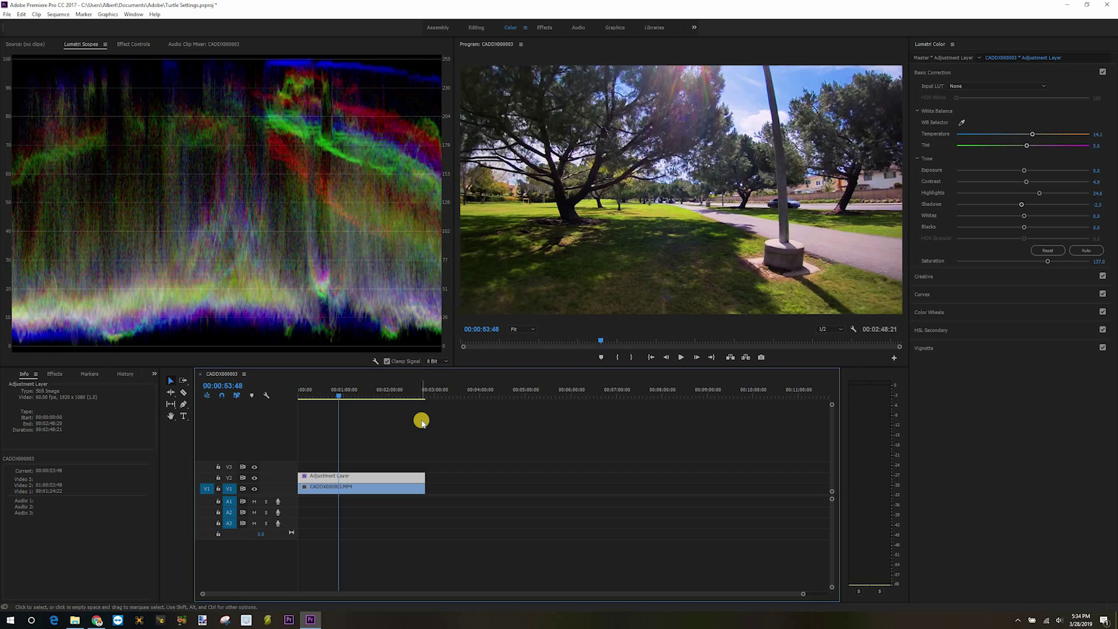
{"action": "key", "text": "space"}
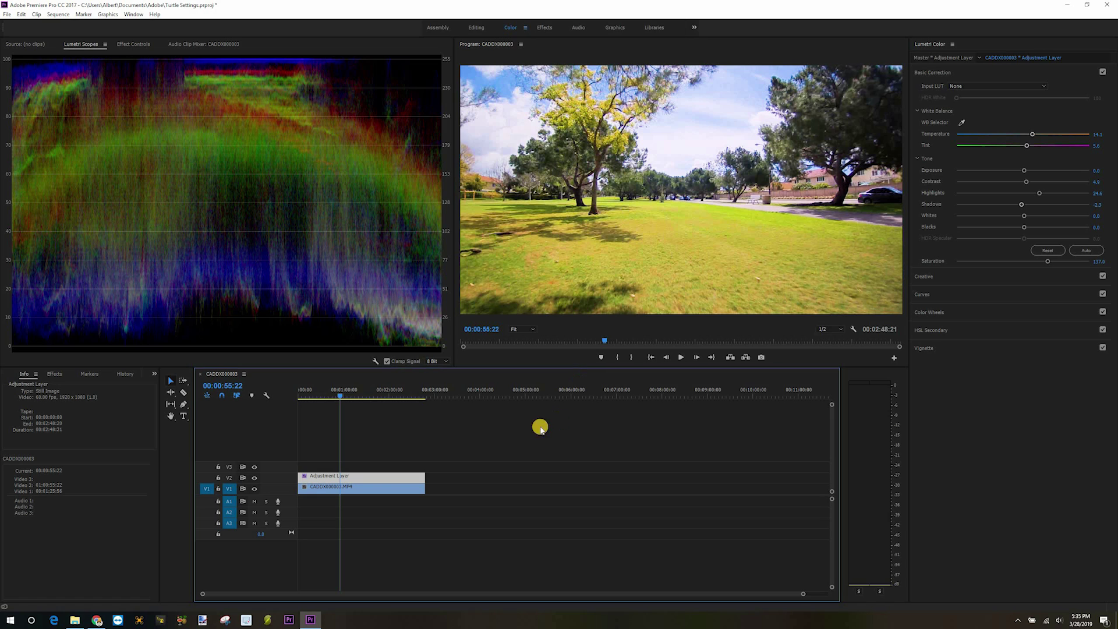
{"action": "left_click", "coordinate": [466, 430]}
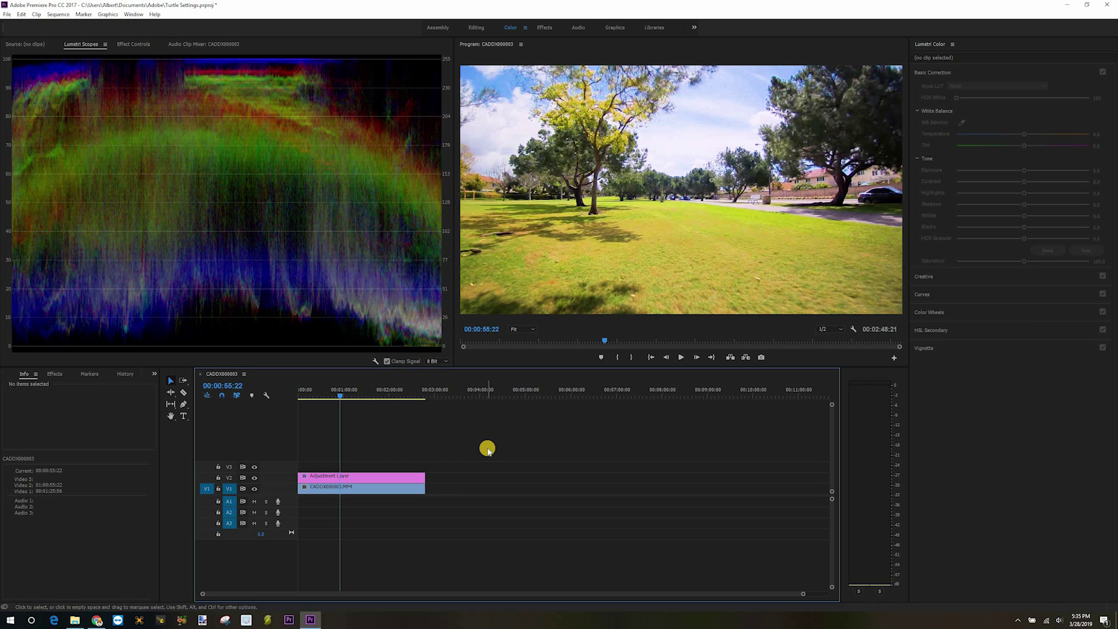
Scrub the playhead to about 1:24 and play the graded footage to about 1:28 to check the grade there
{"action": "left_click", "coordinate": [354, 396]}
{"action": "left_click_drag", "start_coordinate": [367, 398], "coordinate": [362, 398]}
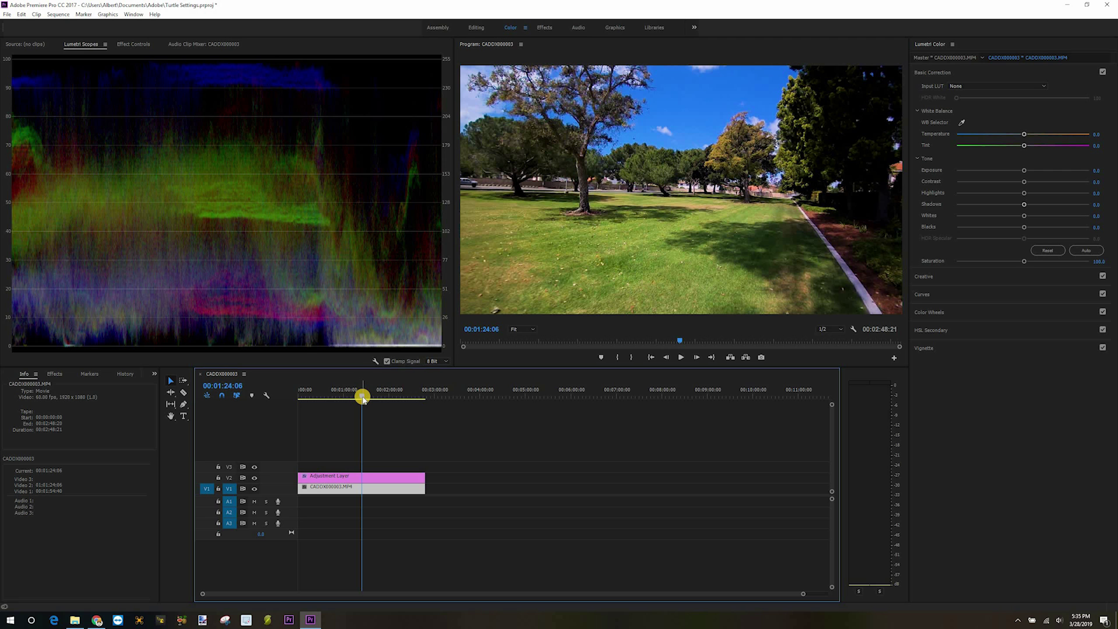
{"action": "mouse_move", "coordinate": [362, 397]}
{"action": "left_mouse_down"}
{"action": "mouse_move", "coordinate": [389, 396]}
{"action": "mouse_move", "coordinate": [363, 393]}
{"action": "left_mouse_up"}
{"action": "key", "text": "space"}
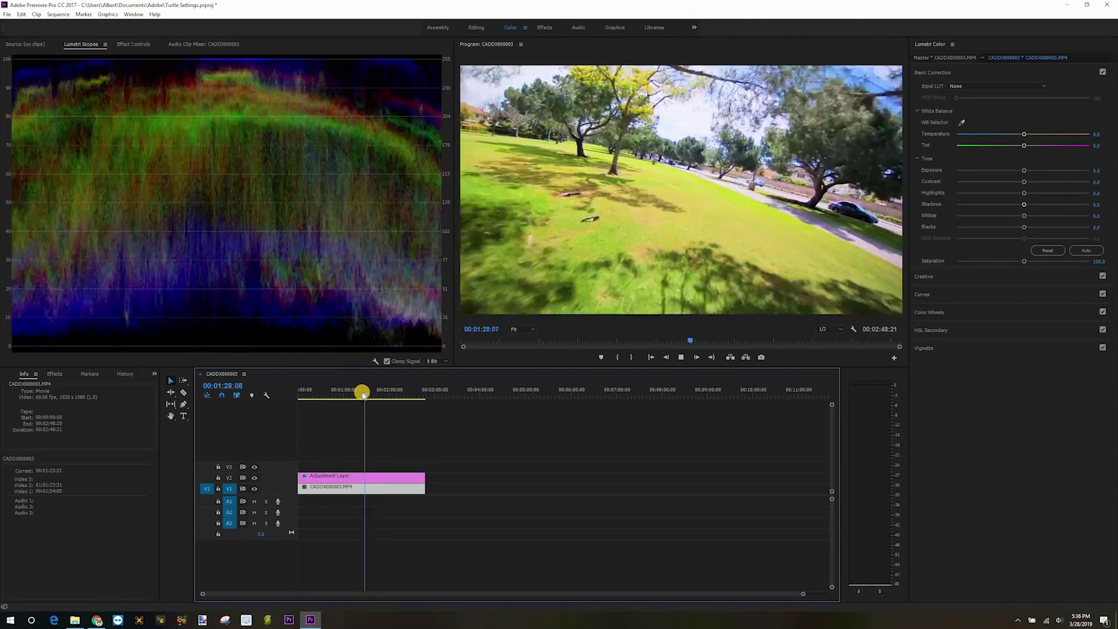
{"action": "key", "text": "space"}
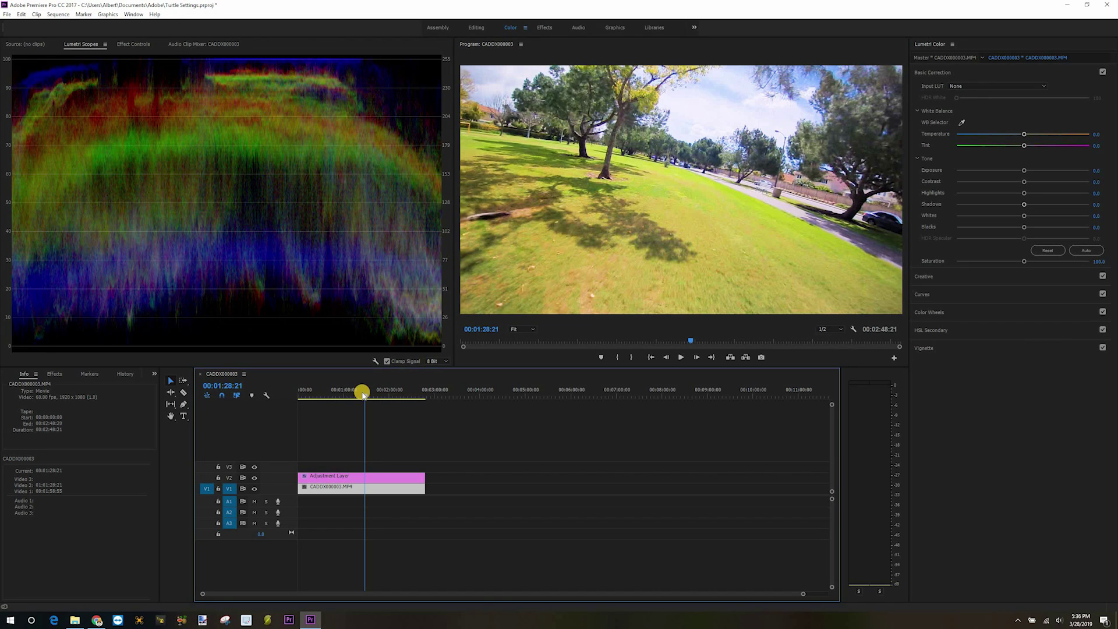